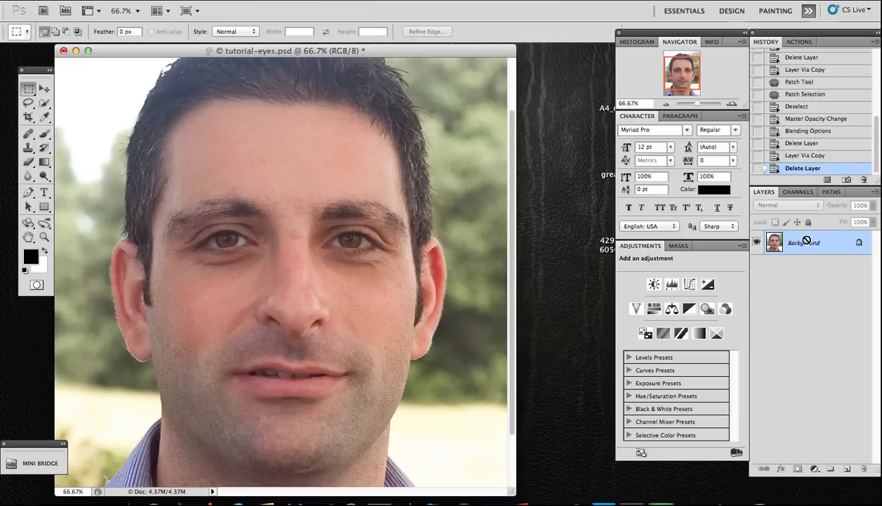
Copy the photo onto a new layer named eyes.
{"action": "key", "text": "super+shift+n"}
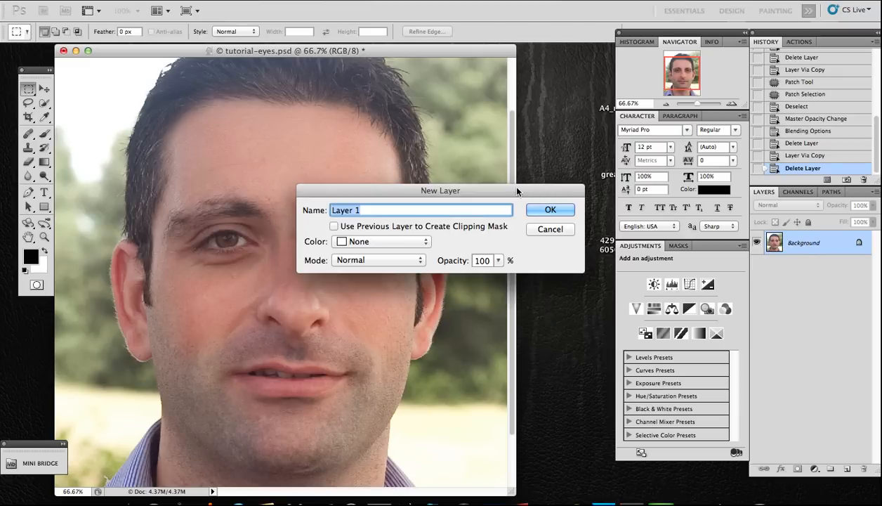
{"action": "type", "text": "eyes"}
{"action": "left_click", "coordinate": [549, 209]}
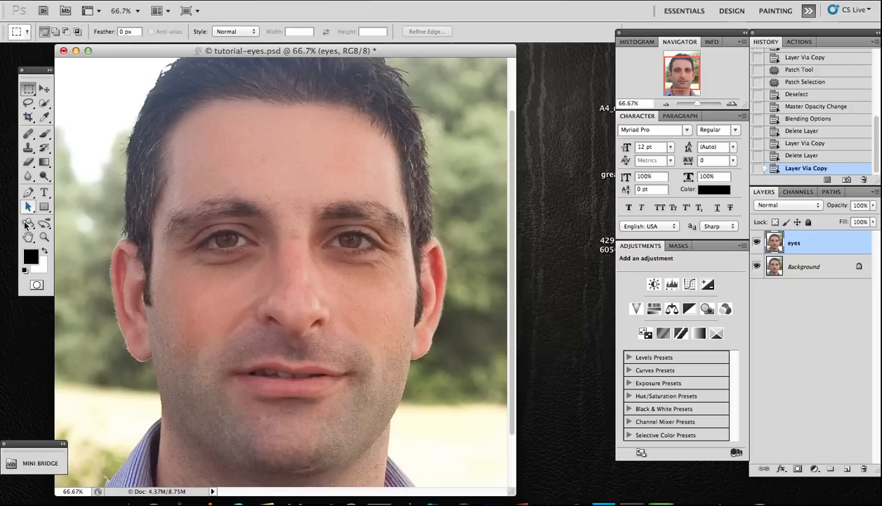
Select the Clone Stamp tool, try a clone stroke near the image corner, and undo it.
{"action": "left_click", "coordinate": [28, 148]}
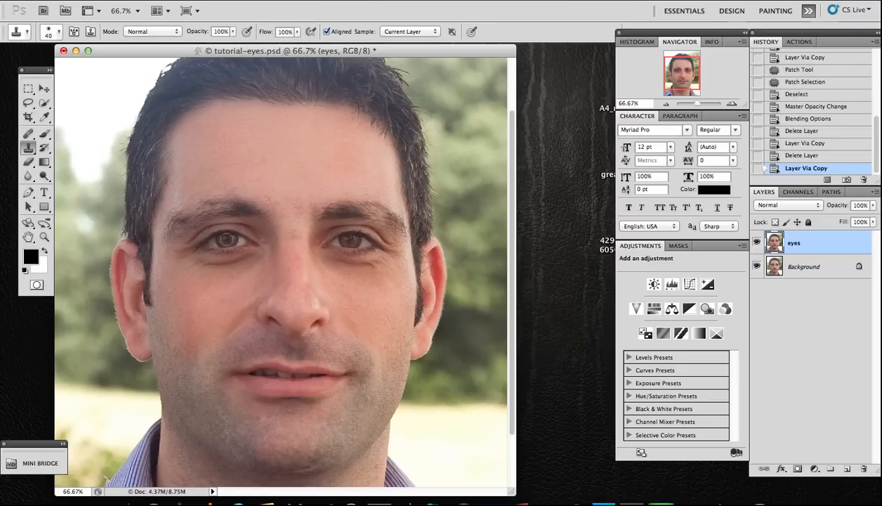
{"action": "left_click", "coordinate": [86, 111]}
{"action": "mouse_move", "coordinate": [86, 111]}
{"action": "left_mouse_down"}
{"action": "mouse_move", "coordinate": [106, 104]}
{"action": "mouse_move", "coordinate": [81, 100]}
{"action": "mouse_move", "coordinate": [66, 115]}
{"action": "mouse_move", "coordinate": [110, 112]}
{"action": "mouse_move", "coordinate": [70, 98]}
{"action": "mouse_move", "coordinate": [53, 119]}
{"action": "mouse_move", "coordinate": [92, 121]}
{"action": "mouse_move", "coordinate": [115, 110]}
{"action": "mouse_move", "coordinate": [92, 100]}
{"action": "mouse_move", "coordinate": [63, 107]}
{"action": "mouse_move", "coordinate": [60, 121]}
{"action": "mouse_move", "coordinate": [122, 125]}
{"action": "left_mouse_up"}
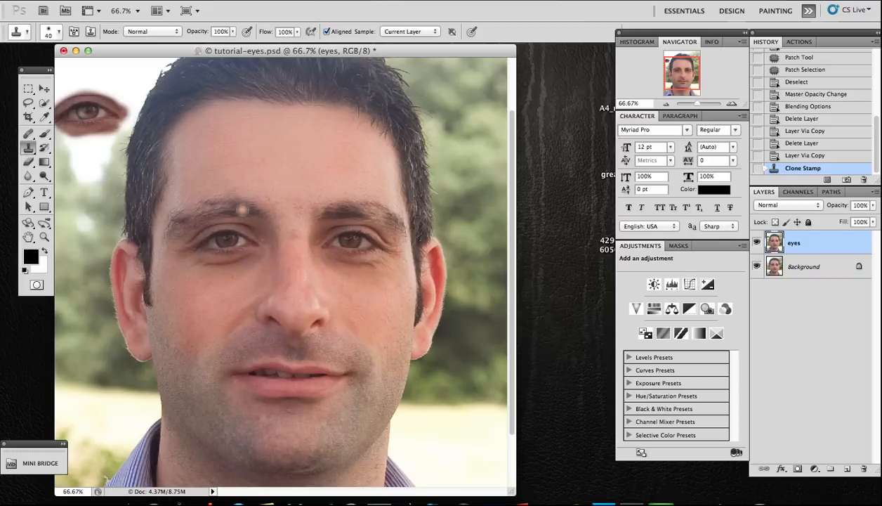
{"action": "key", "text": "super+z"}
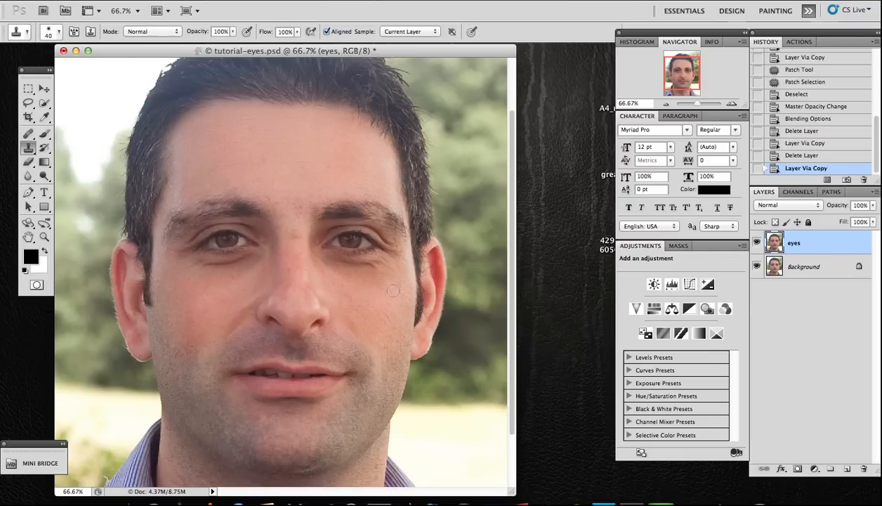
Zoom in on the eyes and set the Clone Stamp to Lighten mode at 19% opacity.
{"action": "key", "text": "super+plus"}
{"action": "key", "text": "super+plus"}
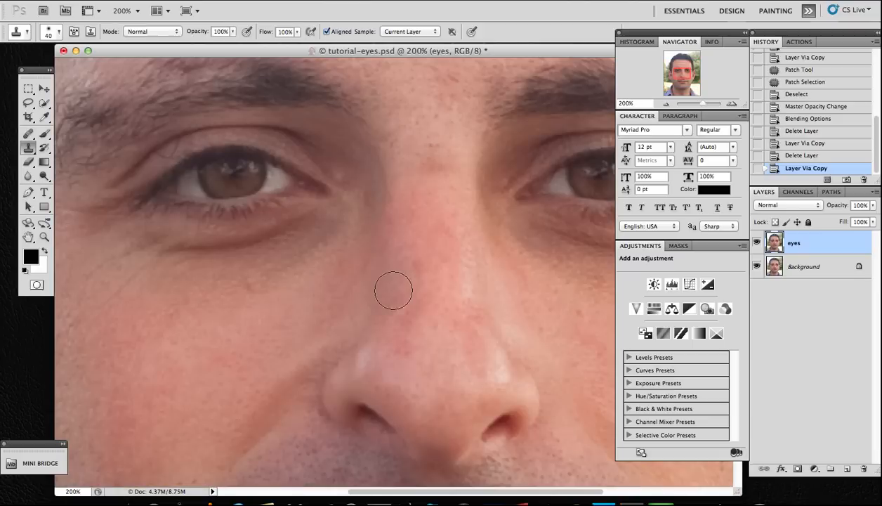
{"action": "scroll", "coordinate": [393, 290], "scroll_direction": "right", "scroll_amount": 2}
{"action": "scroll", "coordinate": [393, 291], "scroll_direction": "right", "scroll_amount": 5}
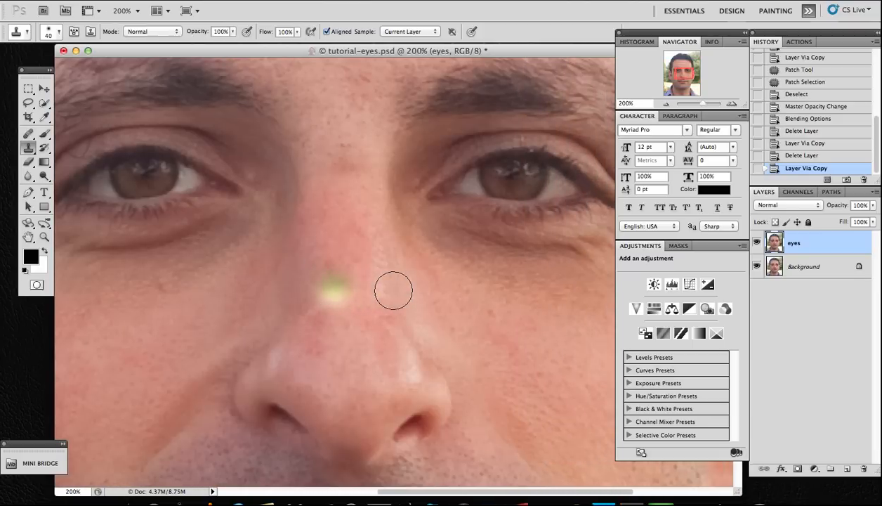
{"action": "scroll", "coordinate": [393, 290], "scroll_direction": "right", "scroll_amount": 2}
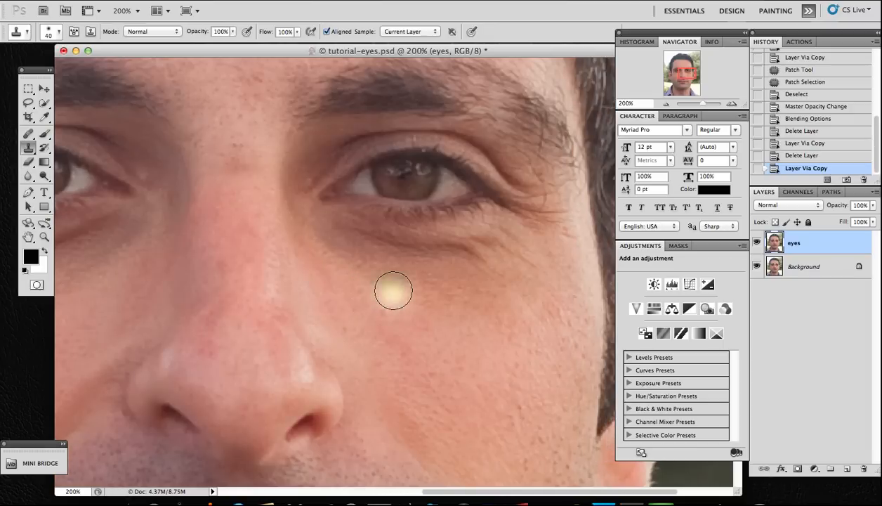
{"action": "left_click", "coordinate": [175, 32]}
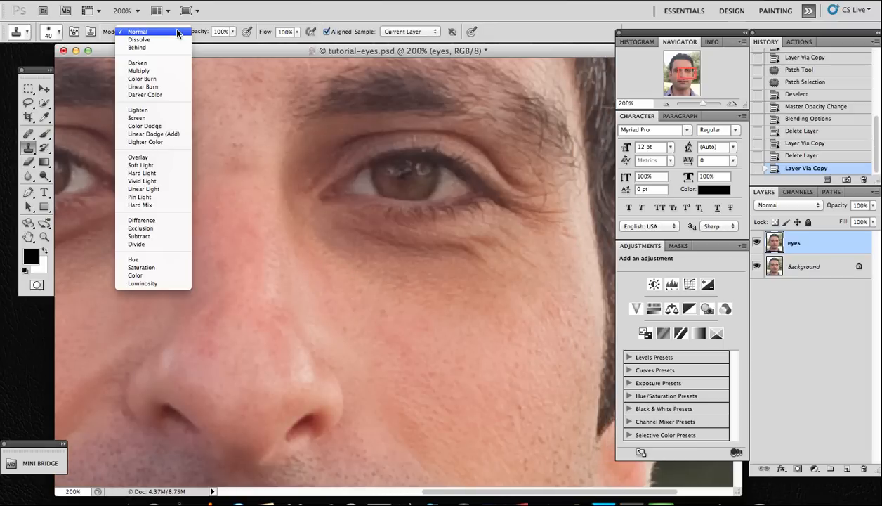
{"action": "left_click", "coordinate": [163, 109]}
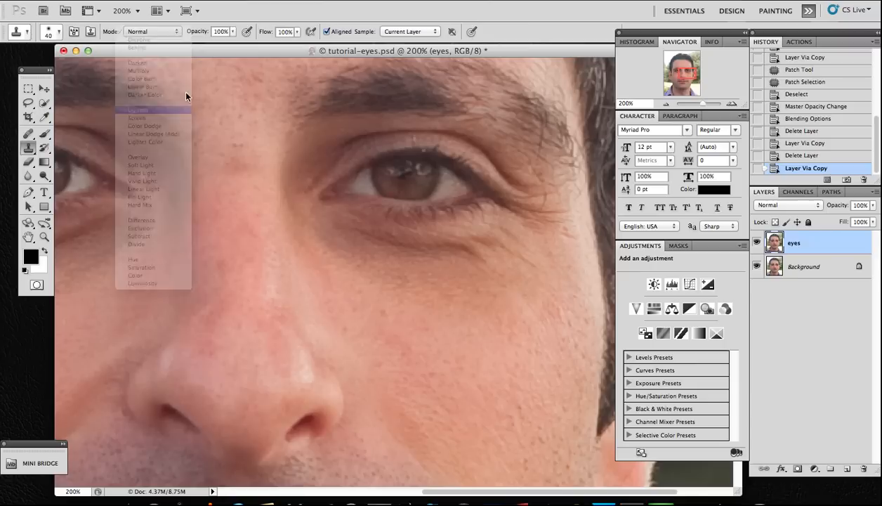
{"action": "left_click", "coordinate": [233, 31]}
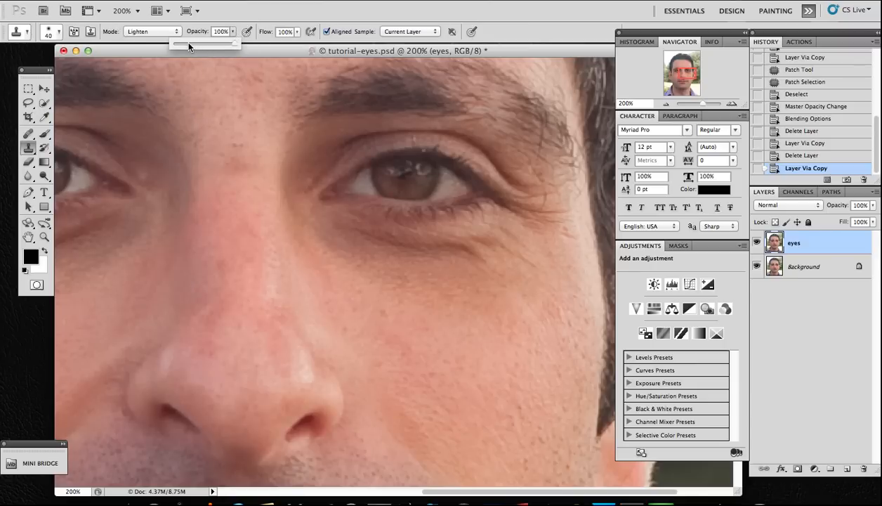
{"action": "left_click_drag", "start_coordinate": [188, 46], "coordinate": [184, 47]}
Sample nearby cheek skin and clone over the dark areas beneath and beside the right eye.
{"action": "left_click", "coordinate": [427, 336], "text": "alt"}
{"action": "mouse_move", "coordinate": [427, 286]}
{"action": "left_mouse_down"}
{"action": "mouse_move", "coordinate": [397, 262]}
{"action": "mouse_move", "coordinate": [348, 250]}
{"action": "mouse_move", "coordinate": [333, 232]}
{"action": "mouse_move", "coordinate": [400, 256]}
{"action": "mouse_move", "coordinate": [354, 247]}
{"action": "mouse_move", "coordinate": [412, 271]}
{"action": "mouse_move", "coordinate": [461, 276]}
{"action": "mouse_move", "coordinate": [450, 256]}
{"action": "mouse_move", "coordinate": [373, 246]}
{"action": "mouse_move", "coordinate": [383, 259]}
{"action": "left_mouse_up"}
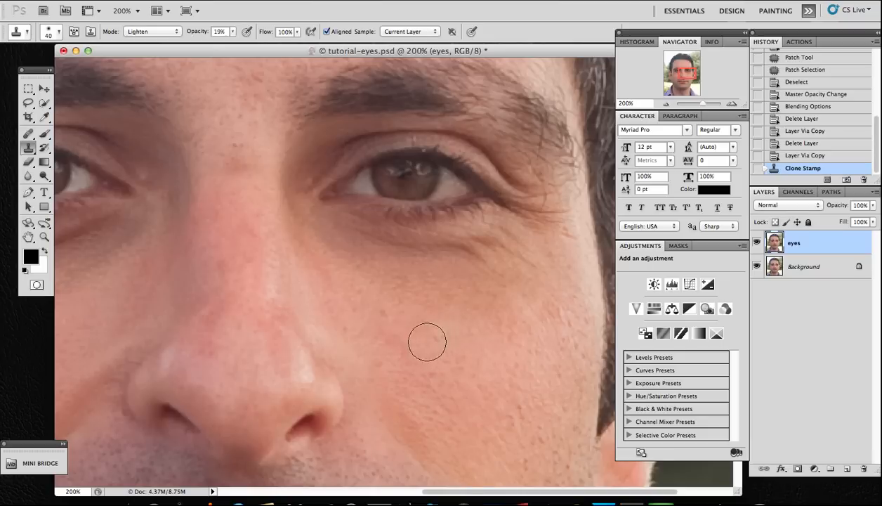
{"action": "left_click", "coordinate": [430, 339], "text": "alt"}
{"action": "left_click", "coordinate": [397, 323], "text": "alt"}
{"action": "mouse_move", "coordinate": [467, 253]}
{"action": "left_mouse_down"}
{"action": "mouse_move", "coordinate": [400, 251]}
{"action": "mouse_move", "coordinate": [482, 250]}
{"action": "mouse_move", "coordinate": [369, 253]}
{"action": "mouse_move", "coordinate": [354, 245]}
{"action": "mouse_move", "coordinate": [384, 262]}
{"action": "mouse_move", "coordinate": [327, 287]}
{"action": "left_mouse_up"}
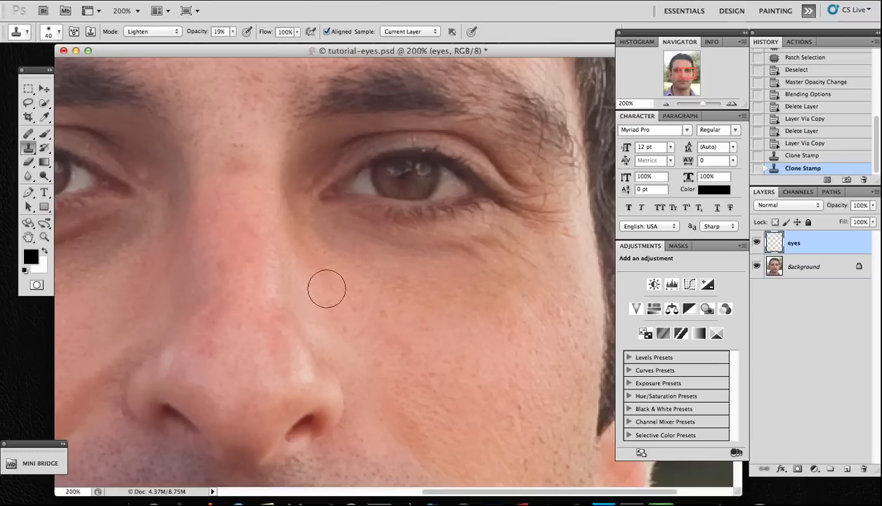
{"action": "left_click", "coordinate": [326, 290], "text": "alt"}
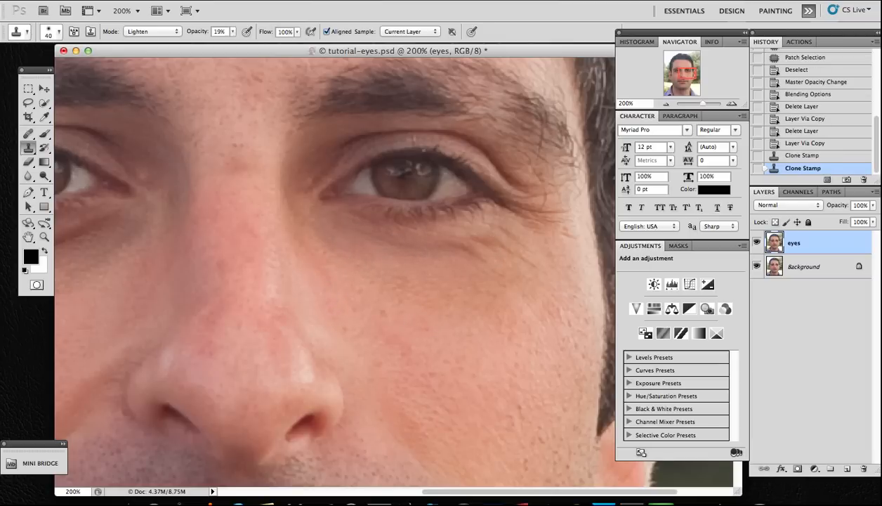
{"action": "mouse_move", "coordinate": [316, 225]}
{"action": "left_mouse_down"}
{"action": "mouse_move", "coordinate": [354, 241]}
{"action": "mouse_move", "coordinate": [312, 211]}
{"action": "left_mouse_up"}
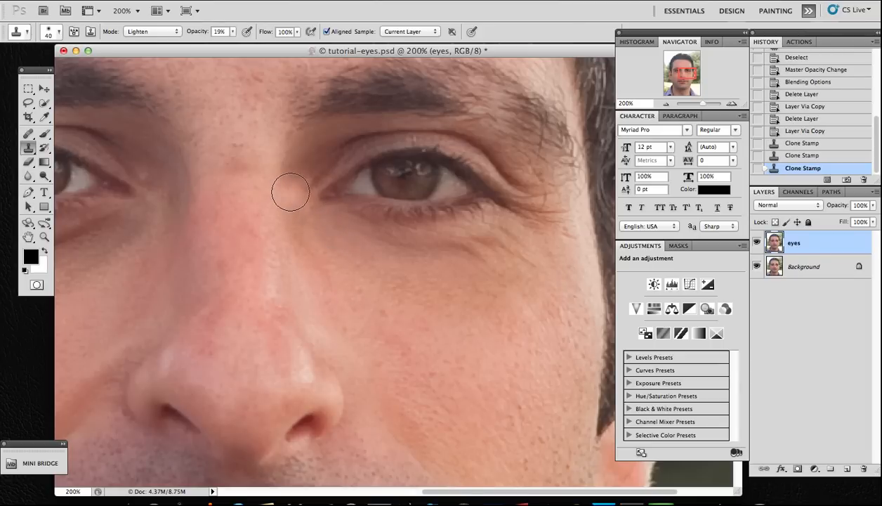
{"action": "left_click", "coordinate": [314, 151]}
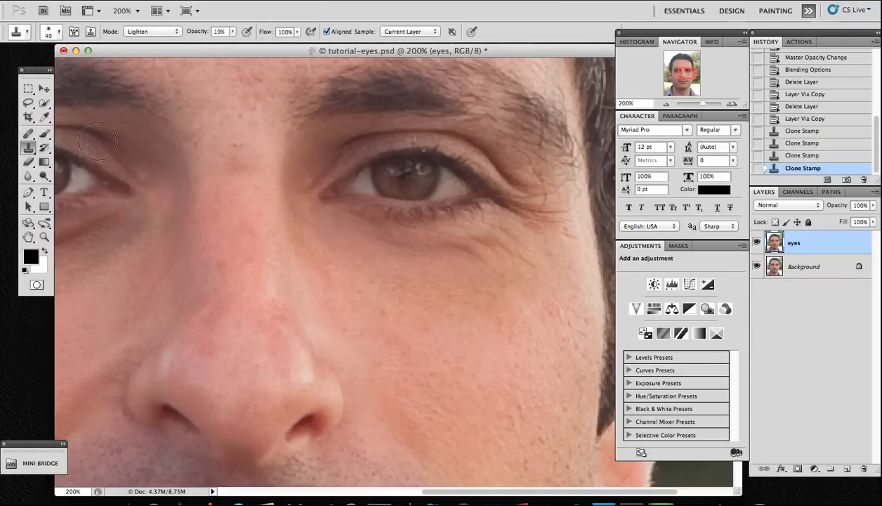
Switch the Clone Stamp mode back to Normal and clone cheek skin over the shadow under the right eye.
{"action": "left_click", "coordinate": [177, 33]}
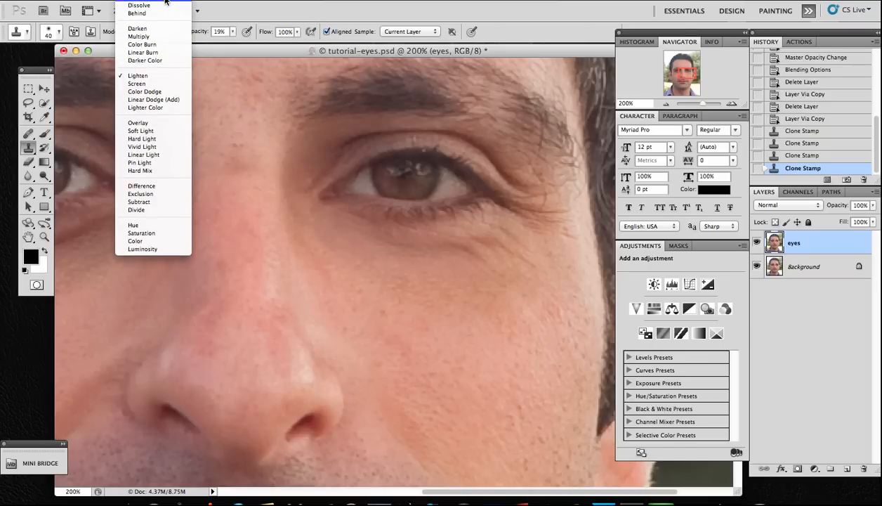
{"action": "left_click", "coordinate": [165, 2]}
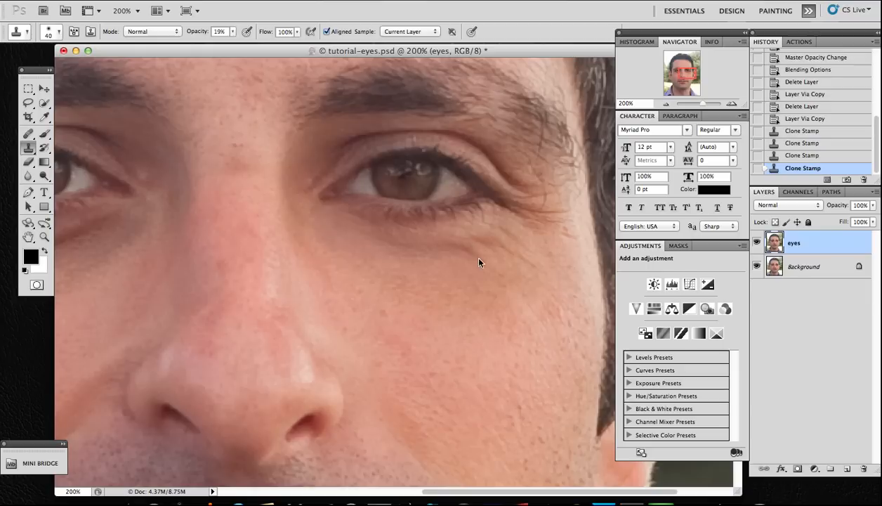
{"action": "left_click", "coordinate": [472, 302], "text": "alt"}
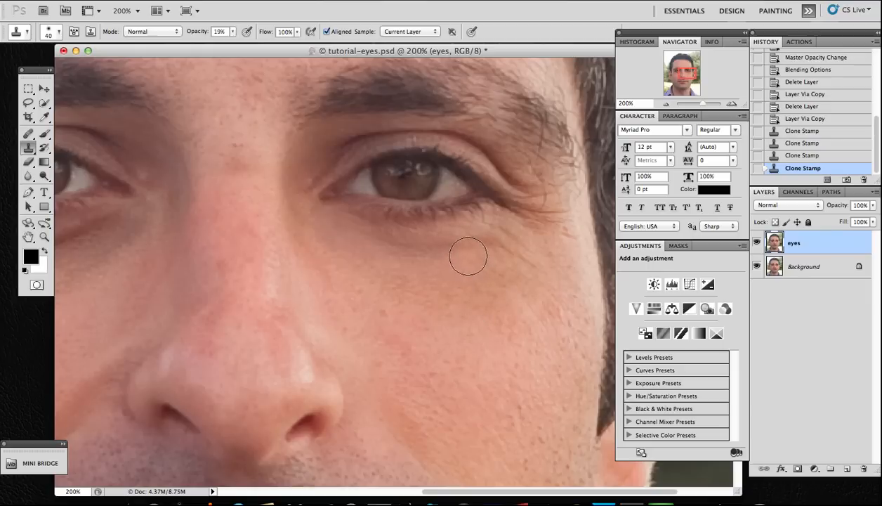
{"action": "mouse_move", "coordinate": [468, 254]}
{"action": "left_mouse_down"}
{"action": "mouse_move", "coordinate": [492, 278]}
{"action": "mouse_move", "coordinate": [474, 262]}
{"action": "left_mouse_up"}
{"action": "left_click", "coordinate": [467, 301], "text": "alt"}
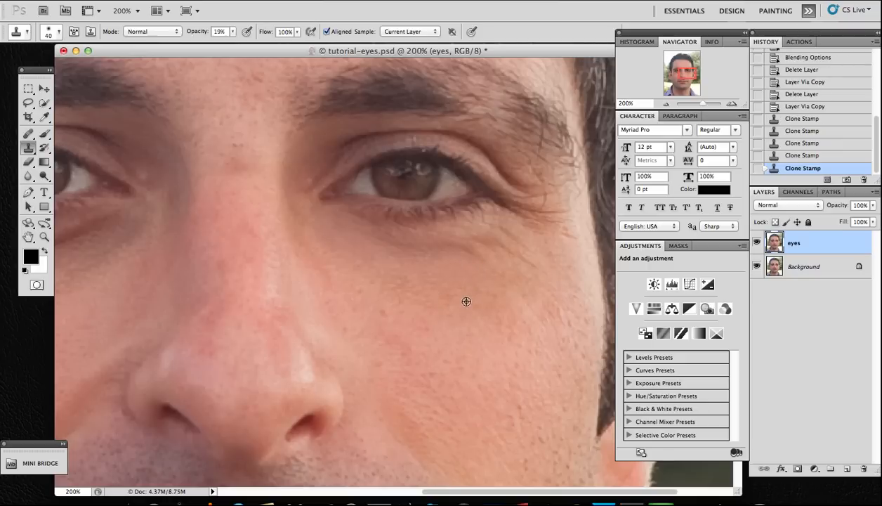
{"action": "mouse_move", "coordinate": [480, 259]}
{"action": "left_mouse_down"}
{"action": "mouse_move", "coordinate": [459, 247]}
{"action": "mouse_move", "coordinate": [485, 262]}
{"action": "mouse_move", "coordinate": [397, 255]}
{"action": "mouse_move", "coordinate": [512, 253]}
{"action": "mouse_move", "coordinate": [500, 251]}
{"action": "left_mouse_up"}
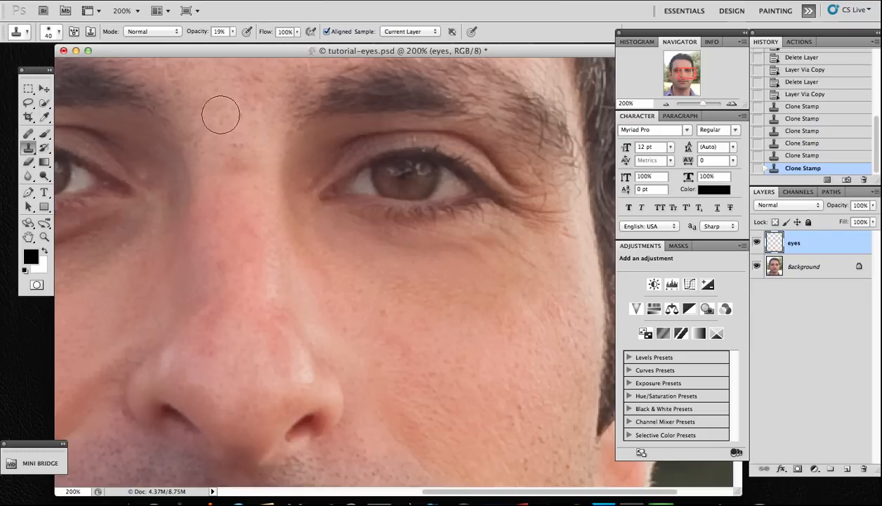
Raise the Clone Stamp opacity to 34% and clone more skin over the under-eye area.
{"action": "left_click", "coordinate": [232, 32]}
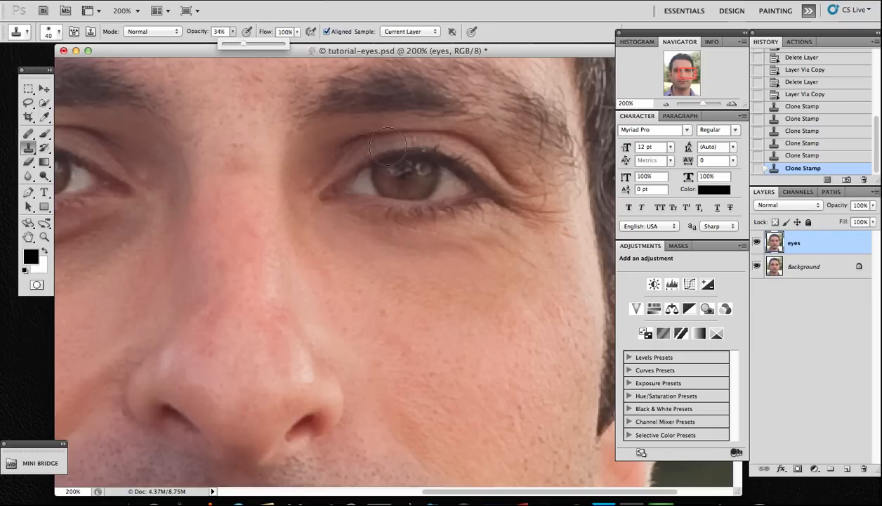
{"action": "left_click", "coordinate": [463, 287]}
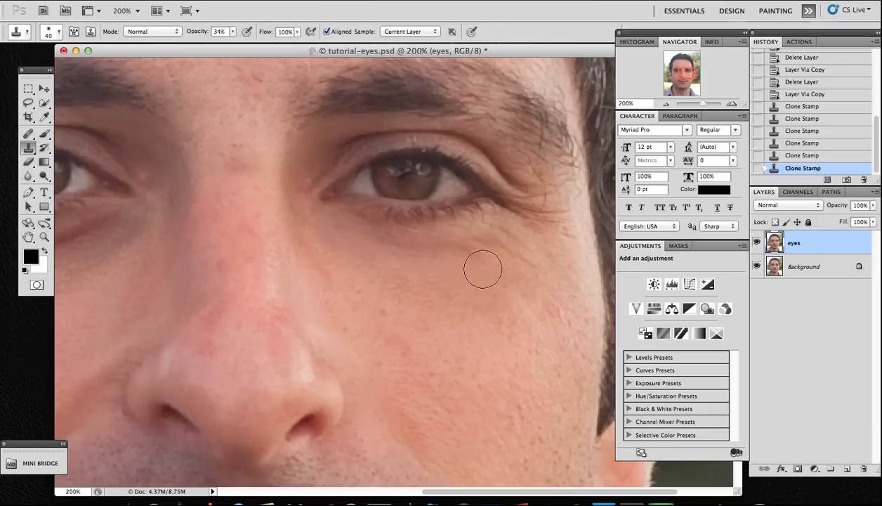
{"action": "mouse_move", "coordinate": [483, 269]}
{"action": "left_mouse_down"}
{"action": "mouse_move", "coordinate": [456, 259]}
{"action": "mouse_move", "coordinate": [497, 257]}
{"action": "mouse_move", "coordinate": [520, 268]}
{"action": "mouse_move", "coordinate": [510, 238]}
{"action": "mouse_move", "coordinate": [462, 254]}
{"action": "mouse_move", "coordinate": [413, 254]}
{"action": "mouse_move", "coordinate": [450, 277]}
{"action": "mouse_move", "coordinate": [439, 255]}
{"action": "mouse_move", "coordinate": [365, 245]}
{"action": "left_mouse_up"}
{"action": "left_click", "coordinate": [444, 289], "text": "alt"}
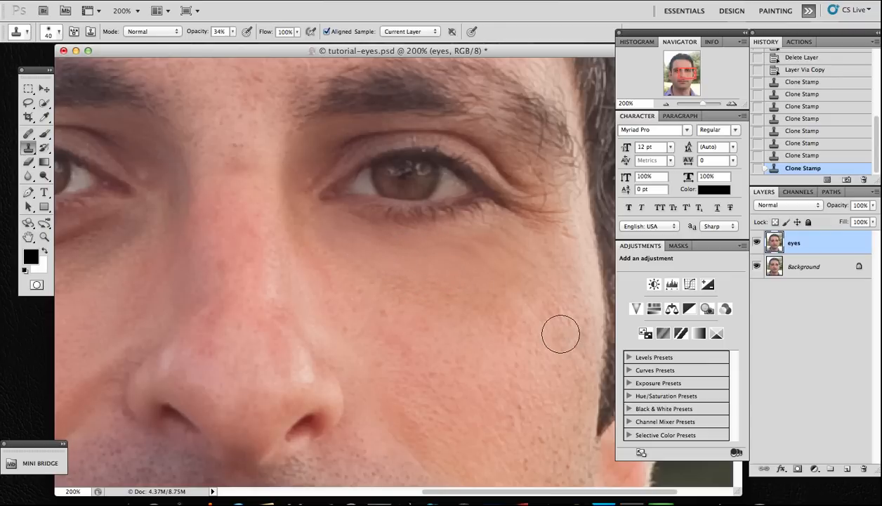
Lower the eyes layer's opacity to 48%.
{"action": "key", "text": "super+minus"}
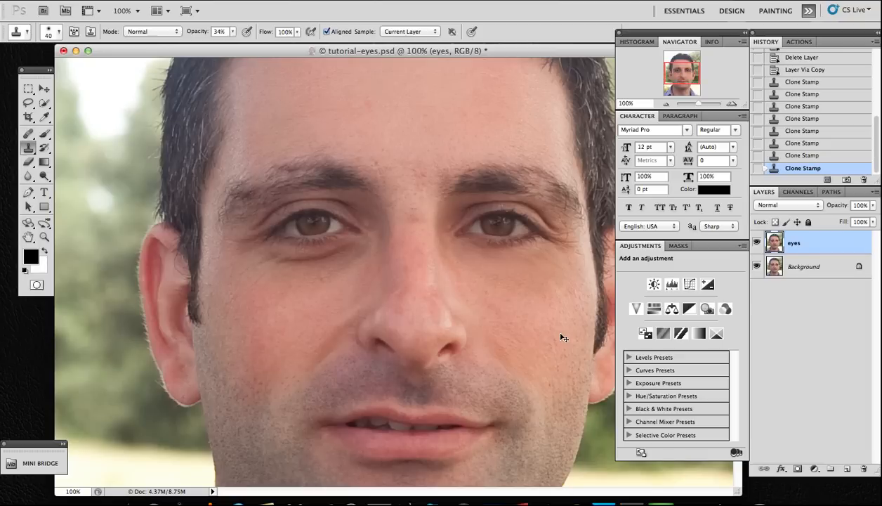
{"action": "key", "text": "super+plus"}
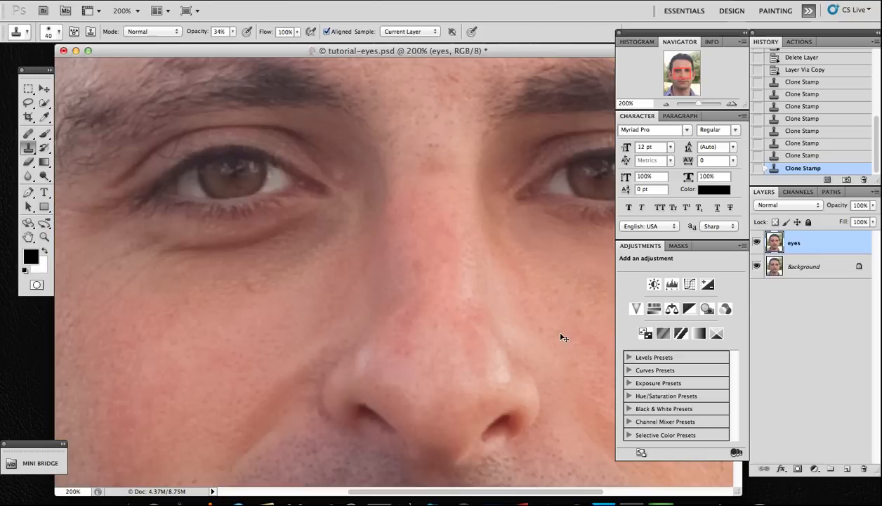
{"action": "key", "text": "super+minus"}
{"action": "scroll", "coordinate": [559, 334], "scroll_direction": "up", "scroll_amount": 1}
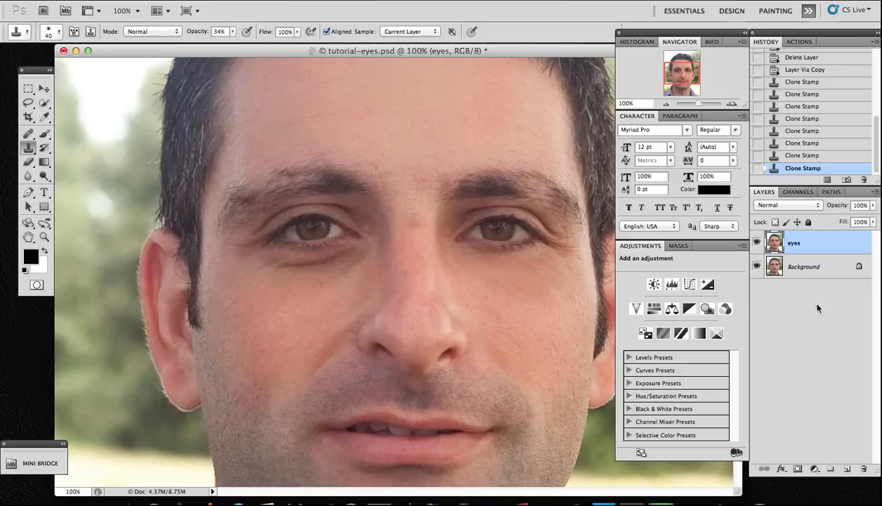
{"action": "left_click", "coordinate": [874, 205]}
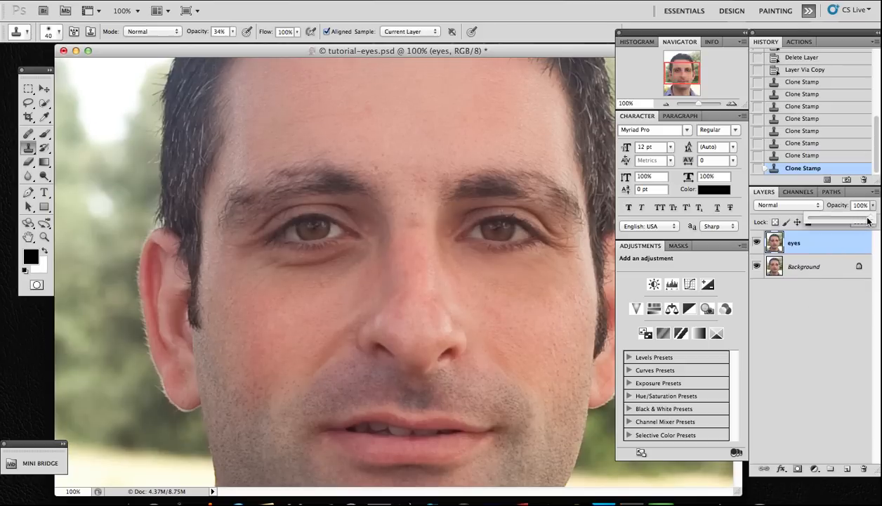
{"action": "left_click_drag", "start_coordinate": [868, 221], "coordinate": [850, 224]}
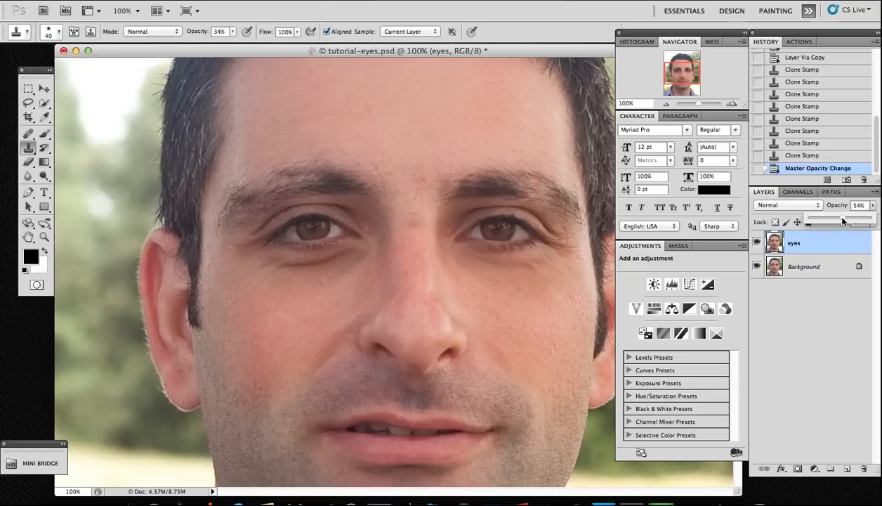
{"action": "left_click_drag", "start_coordinate": [840, 222], "coordinate": [843, 222]}
Toggle the eyes layer's visibility to compare the retouch with the original.
{"action": "left_click", "coordinate": [757, 246]}
{"action": "left_click", "coordinate": [756, 247]}
{"action": "left_click", "coordinate": [756, 247]}
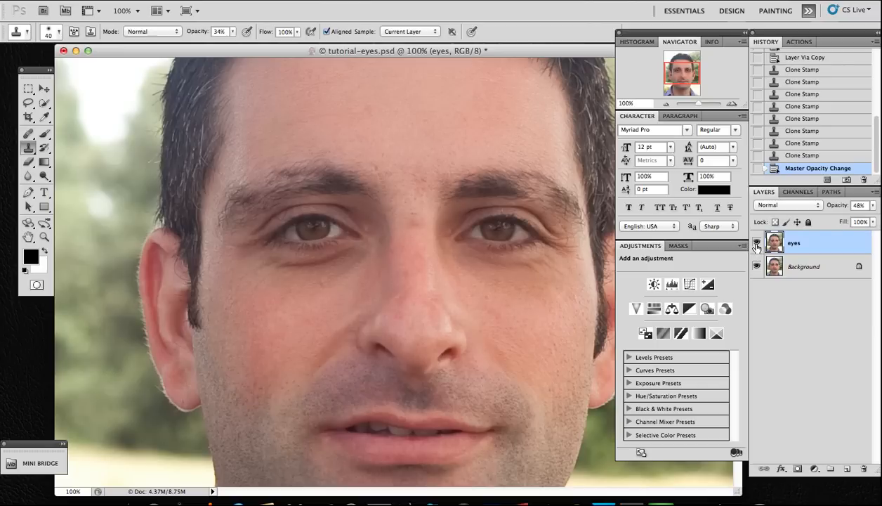
{"action": "left_click", "coordinate": [757, 246]}
{"action": "left_click", "coordinate": [756, 246]}
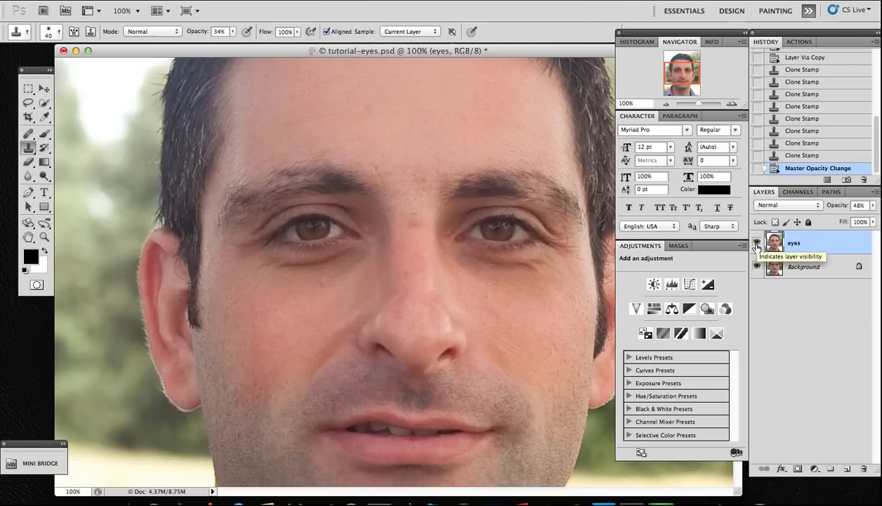
{"action": "left_click", "coordinate": [757, 247]}
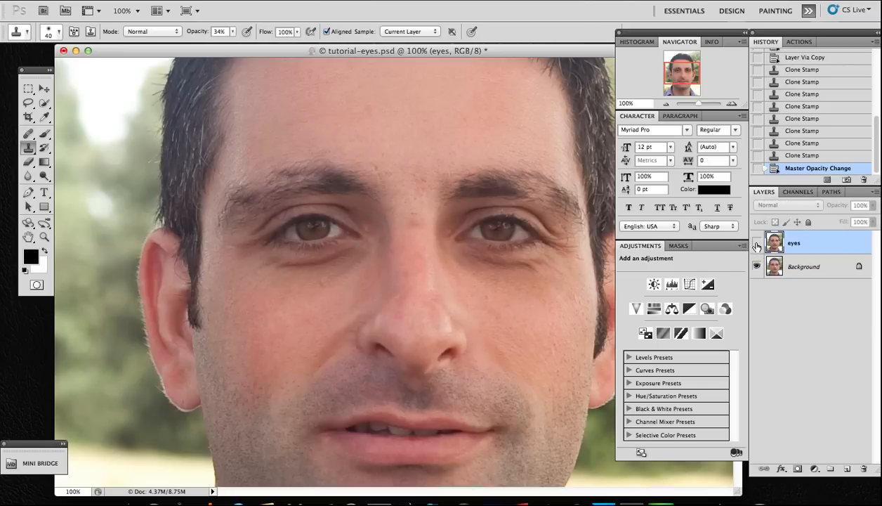
Duplicate the Background layer into a new layer named "eyes 2".
{"action": "left_click", "coordinate": [820, 271]}
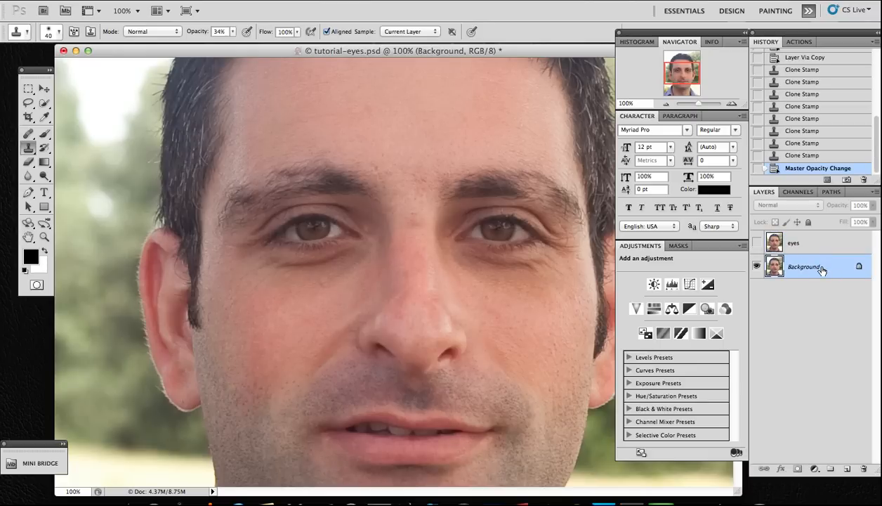
{"action": "key", "text": "super+alt+j"}
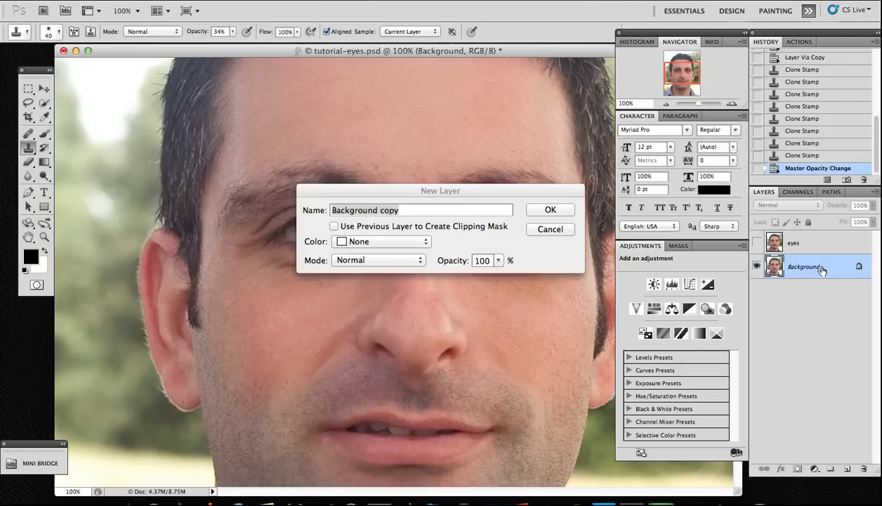
{"action": "type", "text": "eyes"}
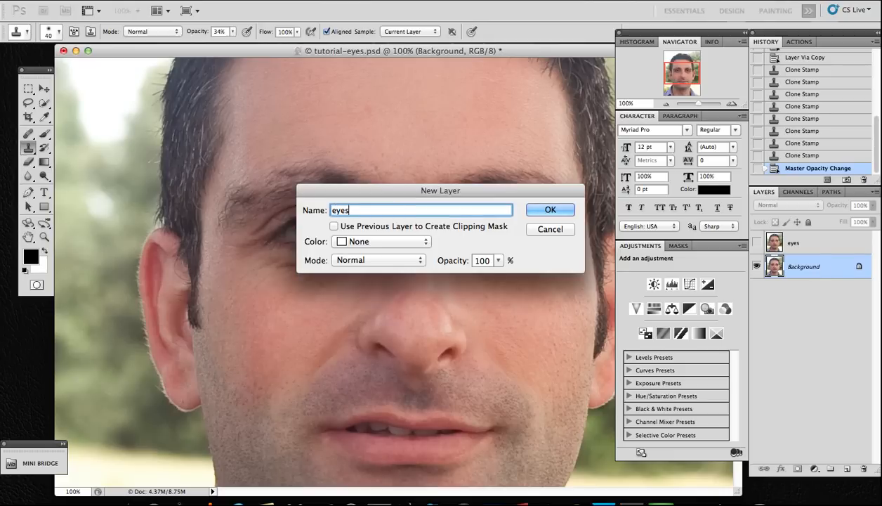
{"action": "type", "text": "2"}
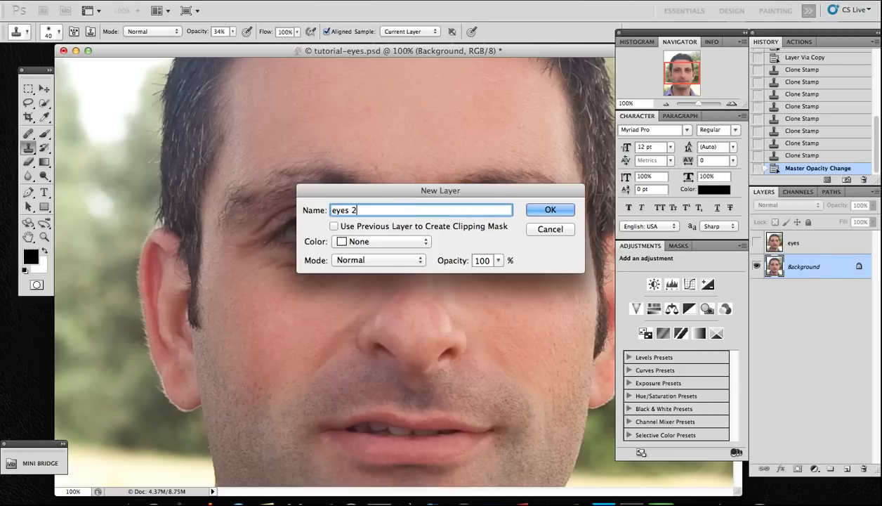
{"action": "left_click", "coordinate": [559, 209]}
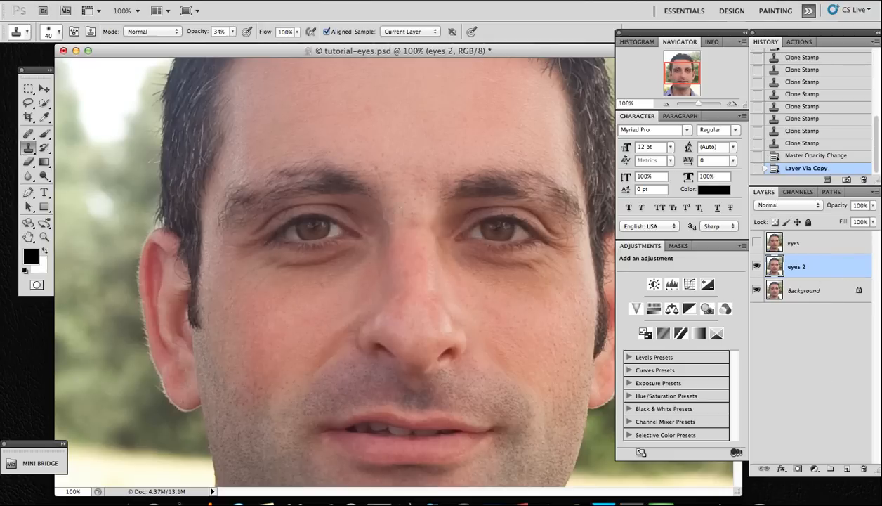
Switch to the Patch Tool and outline the shadowed area under the right eye.
{"action": "left_click", "coordinate": [33, 150]}
{"action": "left_click", "coordinate": [30, 138]}
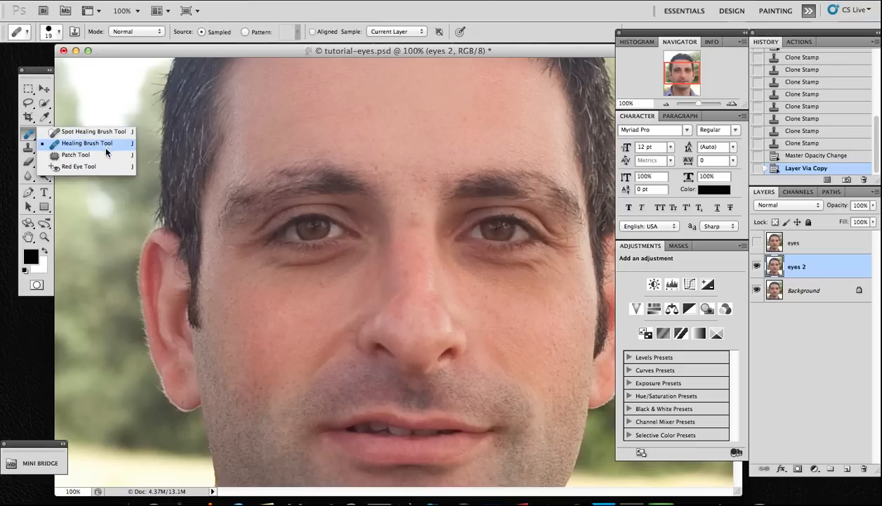
{"action": "left_click", "coordinate": [59, 156]}
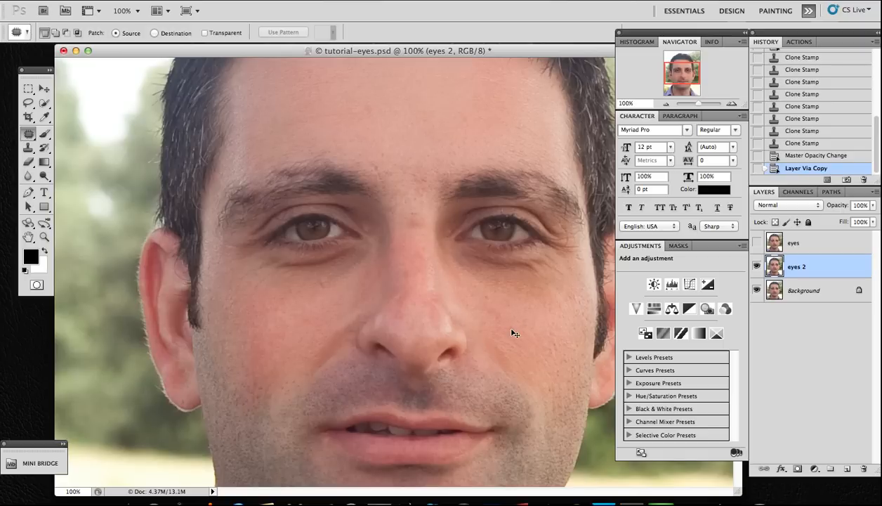
{"action": "key", "text": "super+plus"}
{"action": "scroll", "coordinate": [513, 324], "scroll_direction": "right", "scroll_amount": 8}
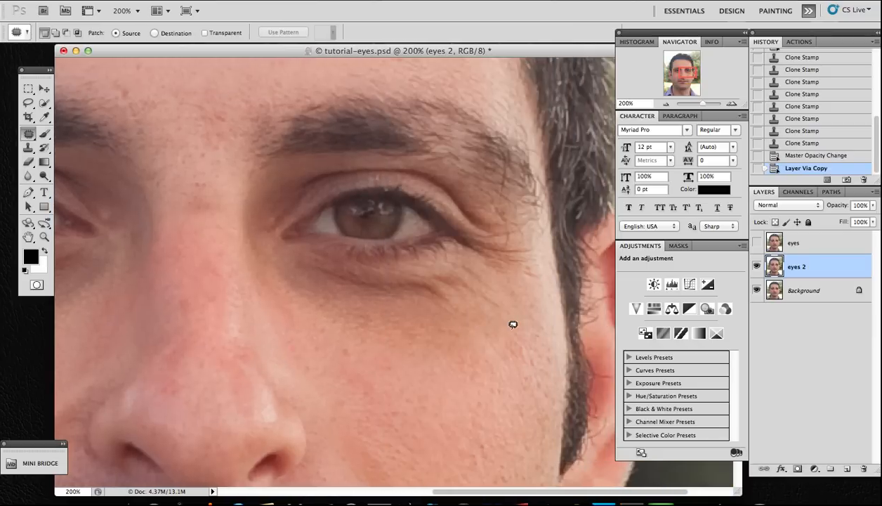
{"action": "scroll", "coordinate": [513, 324], "scroll_direction": "right", "scroll_amount": 4}
{"action": "scroll", "coordinate": [513, 324], "scroll_direction": "down", "scroll_amount": 2}
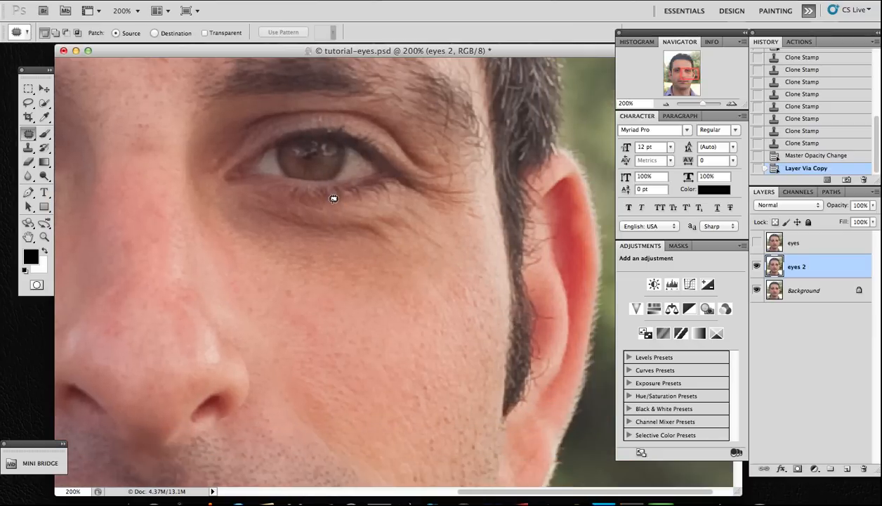
{"action": "mouse_move", "coordinate": [333, 200]}
{"action": "left_mouse_down"}
{"action": "mouse_move", "coordinate": [232, 183]}
{"action": "mouse_move", "coordinate": [206, 191]}
{"action": "mouse_move", "coordinate": [204, 213]}
{"action": "mouse_move", "coordinate": [218, 250]}
{"action": "mouse_move", "coordinate": [255, 281]}
{"action": "mouse_move", "coordinate": [409, 282]}
{"action": "mouse_move", "coordinate": [448, 267]}
{"action": "mouse_move", "coordinate": [470, 236]}
{"action": "mouse_move", "coordinate": [461, 218]}
{"action": "mouse_move", "coordinate": [415, 193]}
{"action": "mouse_move", "coordinate": [330, 199]}
{"action": "left_mouse_up"}
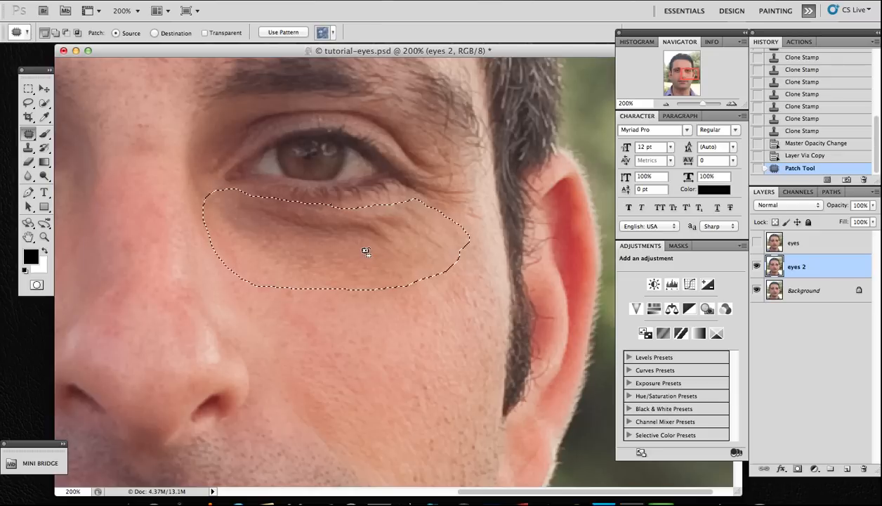
Drag the patch selection onto clean forehead skin to patch the under-eye shadow, then deselect.
{"action": "scroll", "coordinate": [365, 251], "scroll_direction": "up", "scroll_amount": 2}
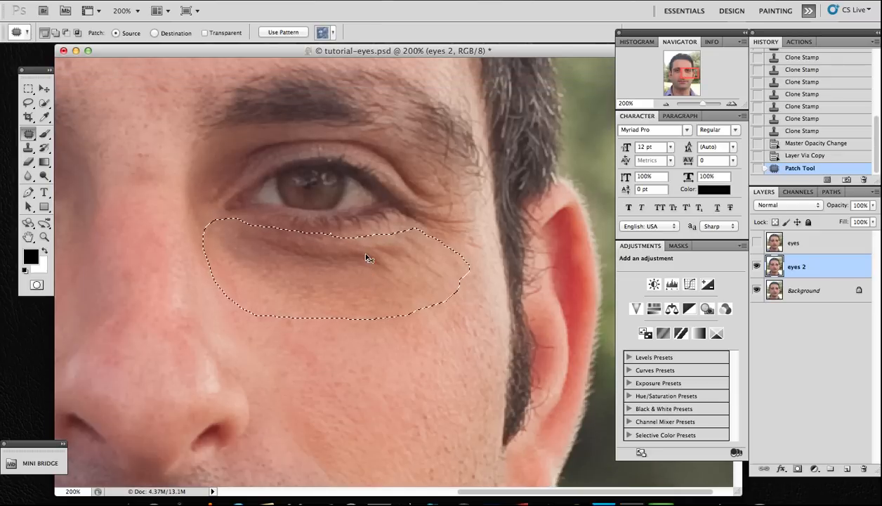
{"action": "key", "text": "super+minus"}
{"action": "key", "text": "super+minus"}
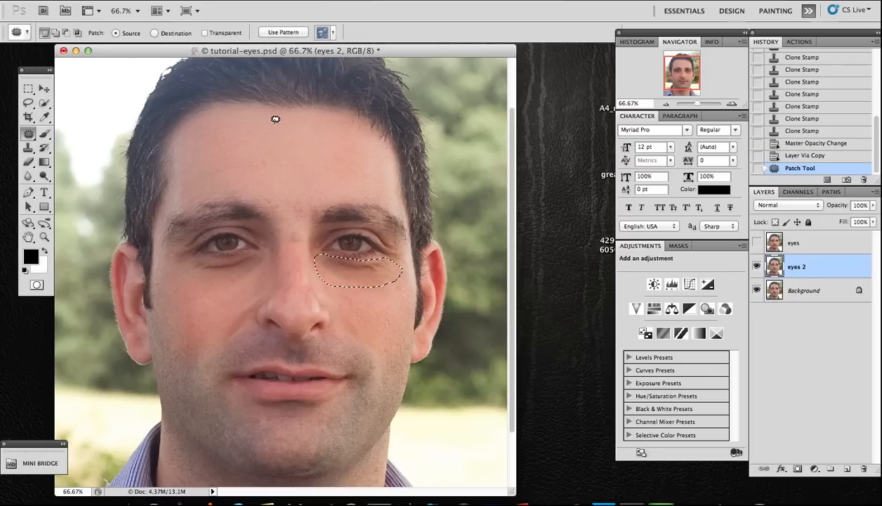
{"action": "key", "text": "super+plus"}
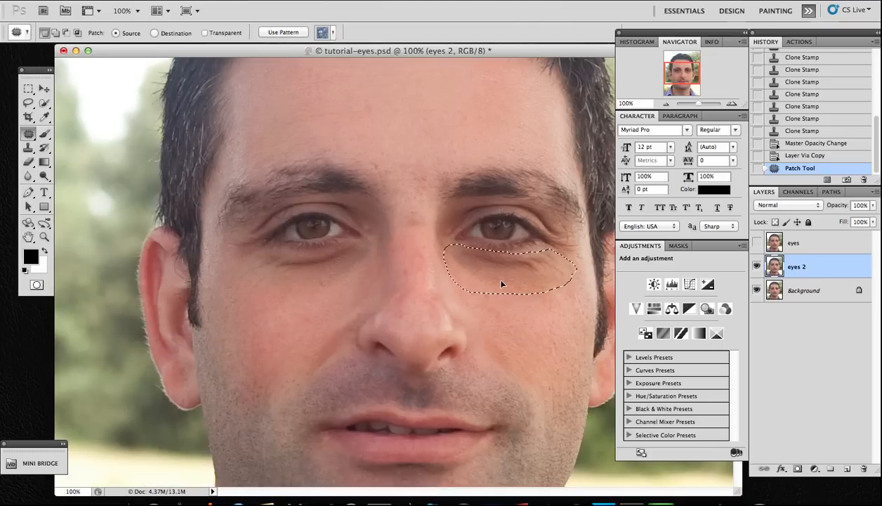
{"action": "left_click_drag", "start_coordinate": [502, 282], "coordinate": [431, 113]}
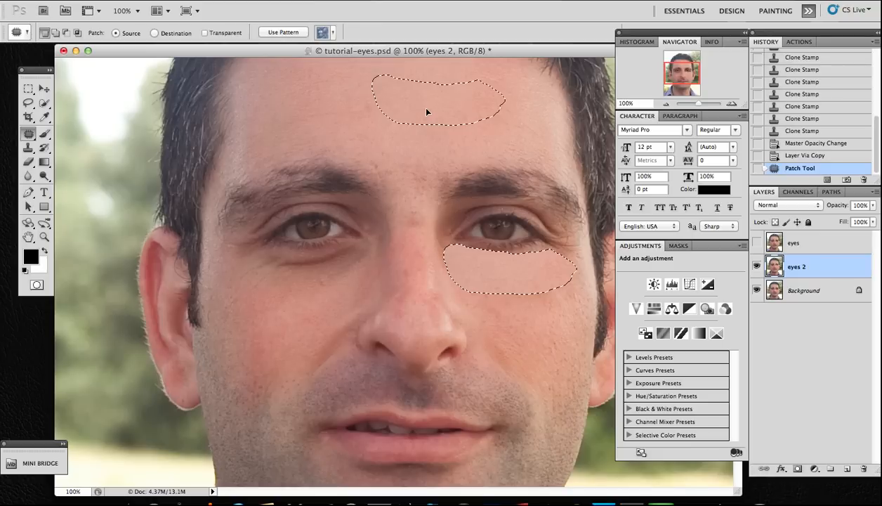
{"action": "left_click_drag", "start_coordinate": [427, 111], "coordinate": [425, 107]}
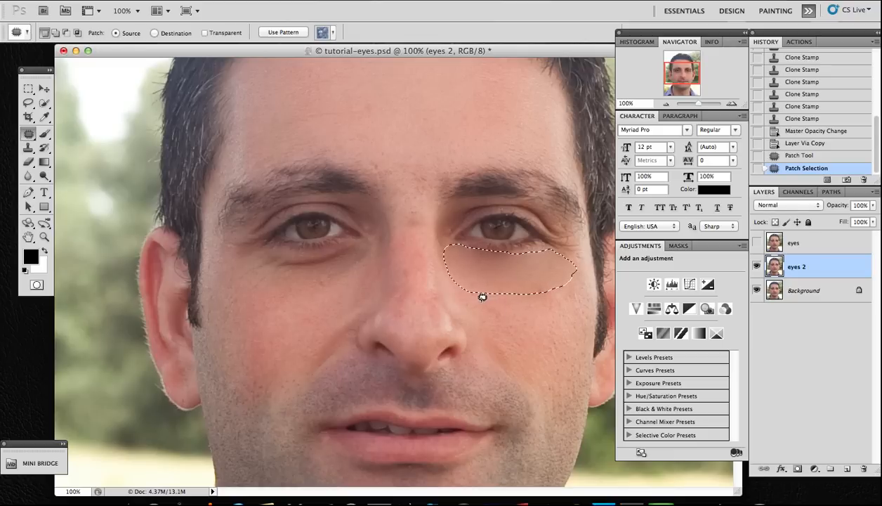
{"action": "key", "text": "super+d"}
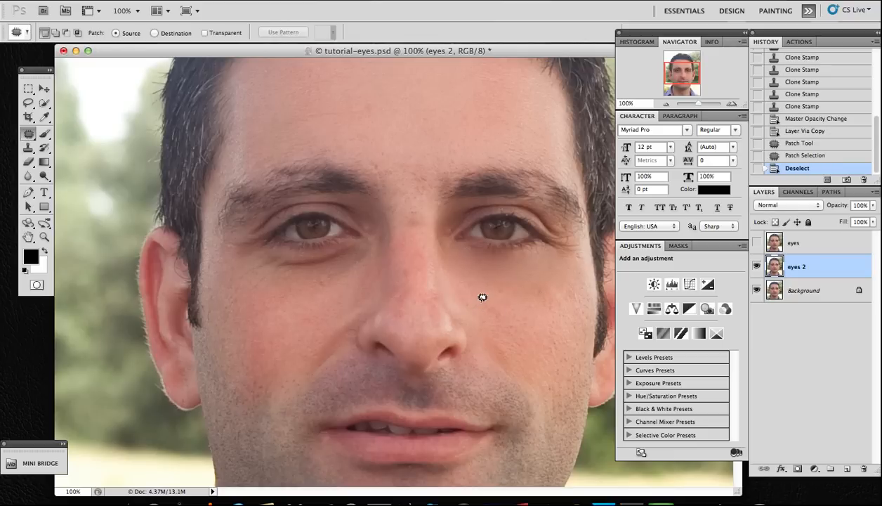
Lower the eyes 2 layer's opacity to 38%.
{"action": "scroll", "coordinate": [535, 300], "scroll_direction": "up", "scroll_amount": 2}
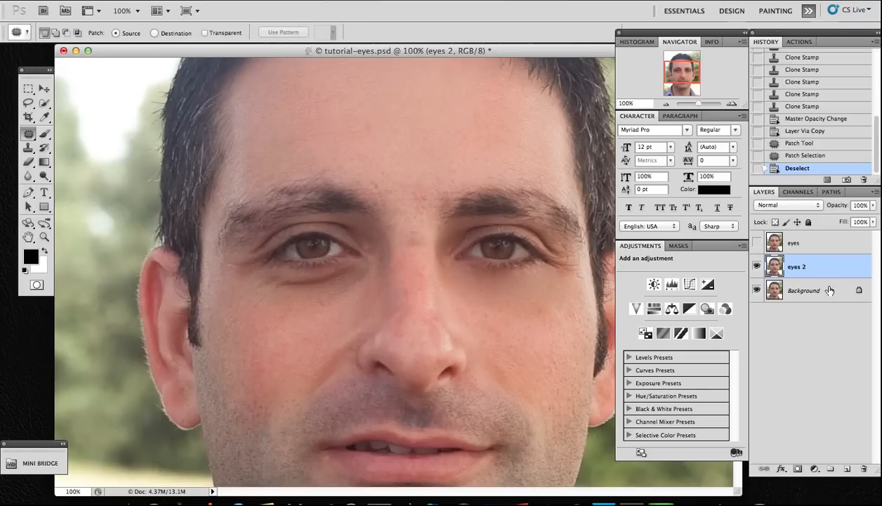
{"action": "left_click", "coordinate": [873, 206]}
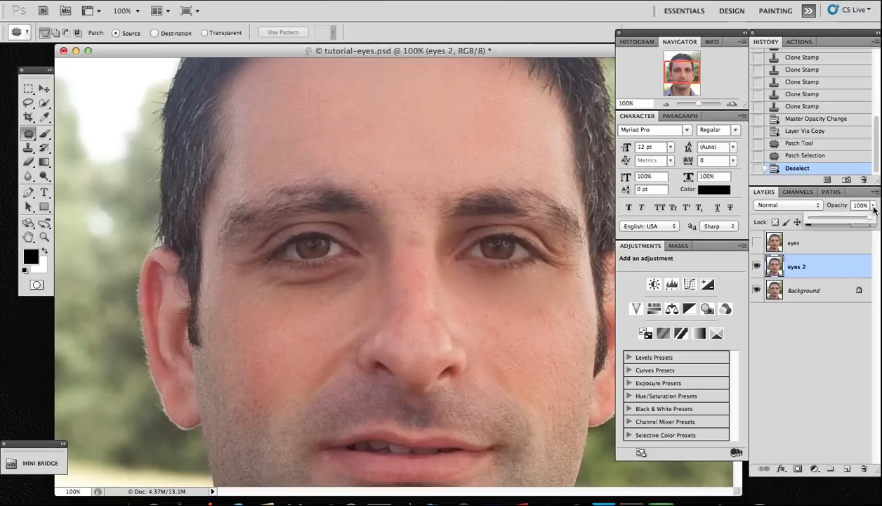
{"action": "left_click_drag", "start_coordinate": [854, 220], "coordinate": [831, 218]}
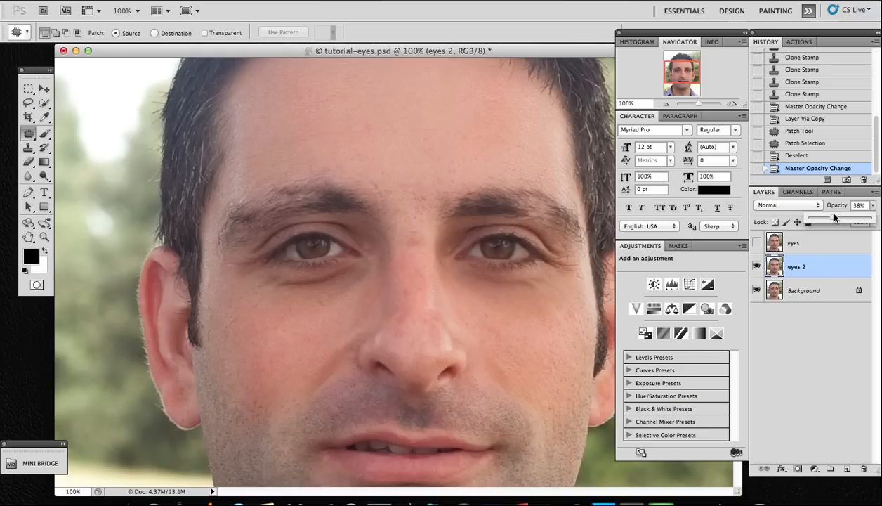
Toggle the eyes 2 layer's visibility repeatedly to compare the patched skin with the original.
{"action": "left_click", "coordinate": [756, 267]}
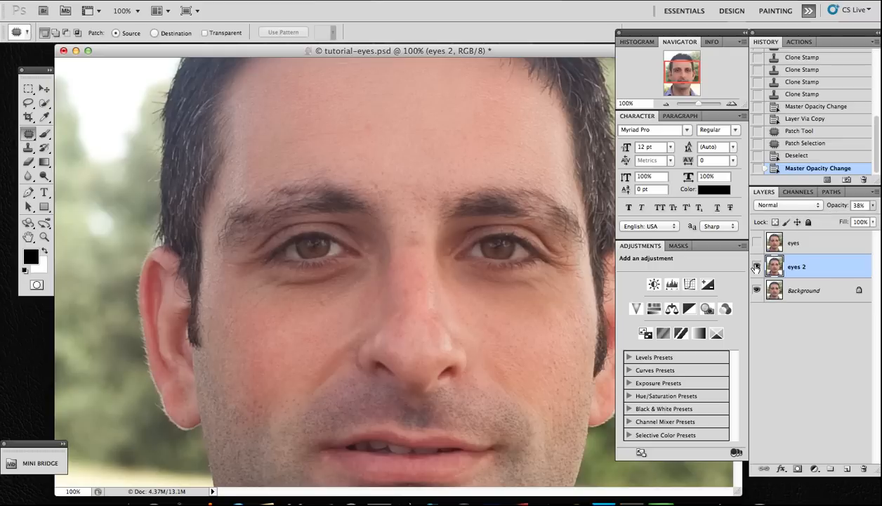
{"action": "left_click", "coordinate": [756, 267]}
{"action": "left_click", "coordinate": [755, 267]}
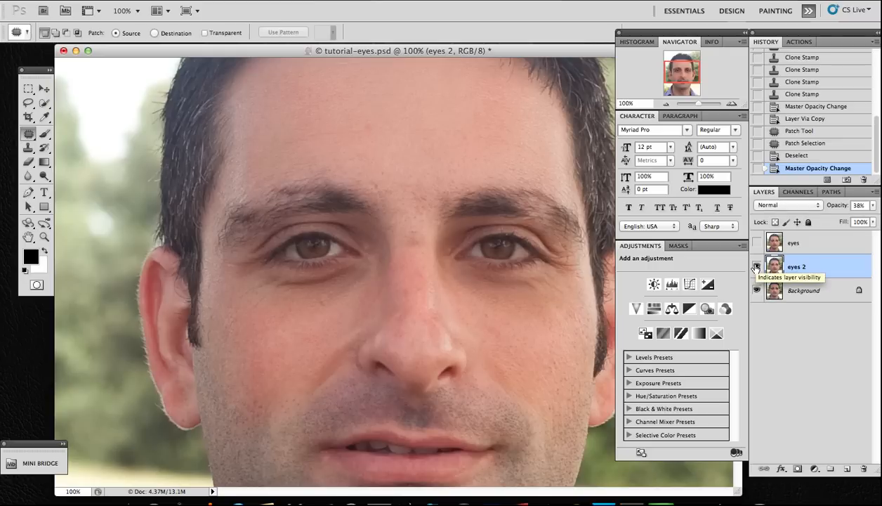
{"action": "left_click", "coordinate": [755, 267]}
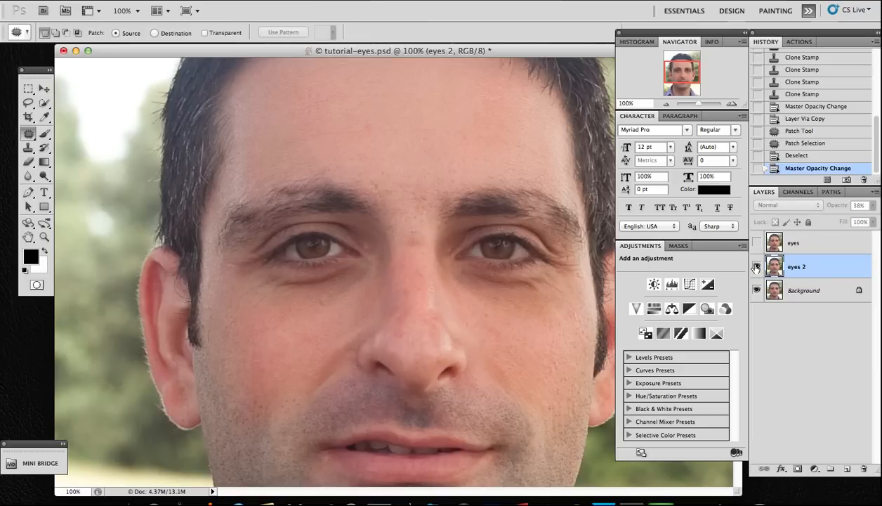
{"action": "left_click", "coordinate": [756, 267]}
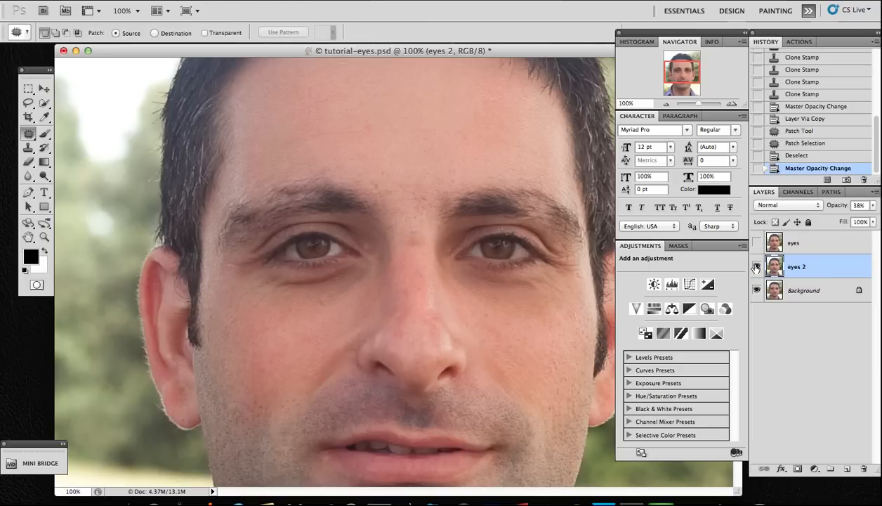
{"action": "left_click", "coordinate": [756, 266]}
{"action": "left_click", "coordinate": [756, 243]}
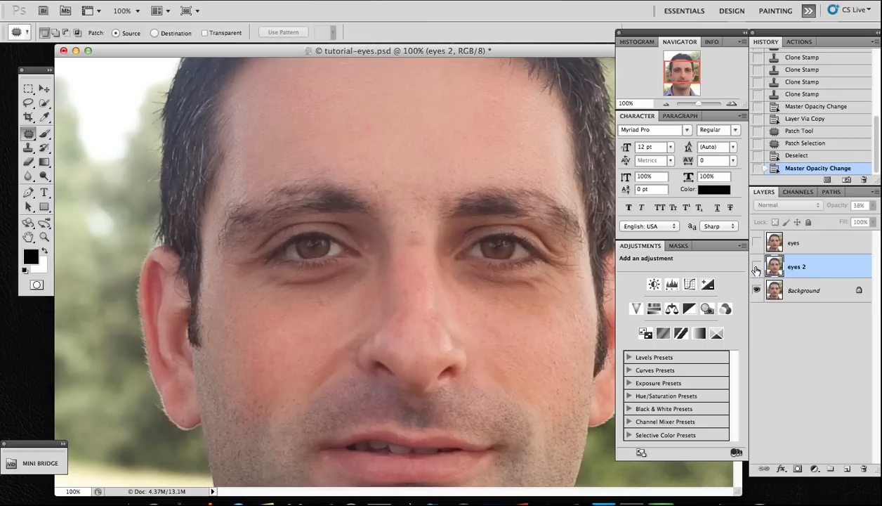
{"action": "left_click", "coordinate": [756, 267]}
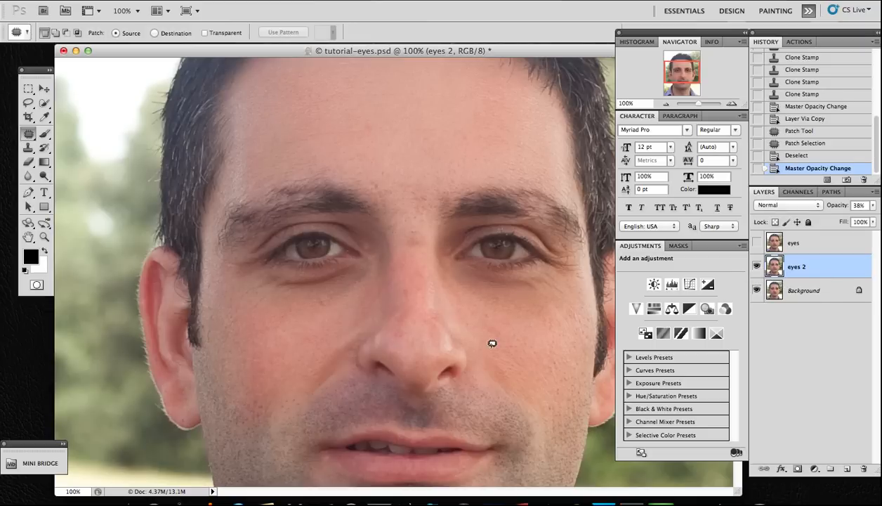
{"action": "scroll", "coordinate": [492, 344], "scroll_direction": "down", "scroll_amount": 1}
{"action": "scroll", "coordinate": [492, 343], "scroll_direction": "up", "scroll_amount": 3}
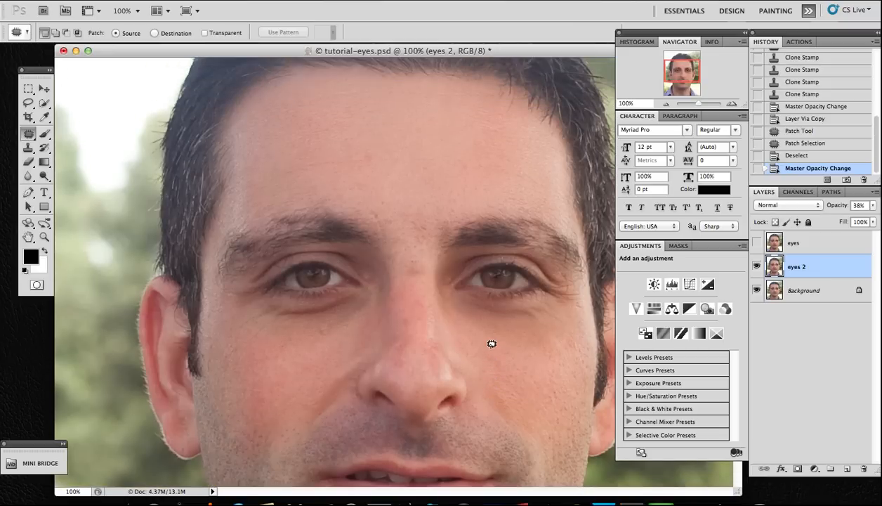
{"action": "scroll", "coordinate": [492, 344], "scroll_direction": "down", "scroll_amount": 2}
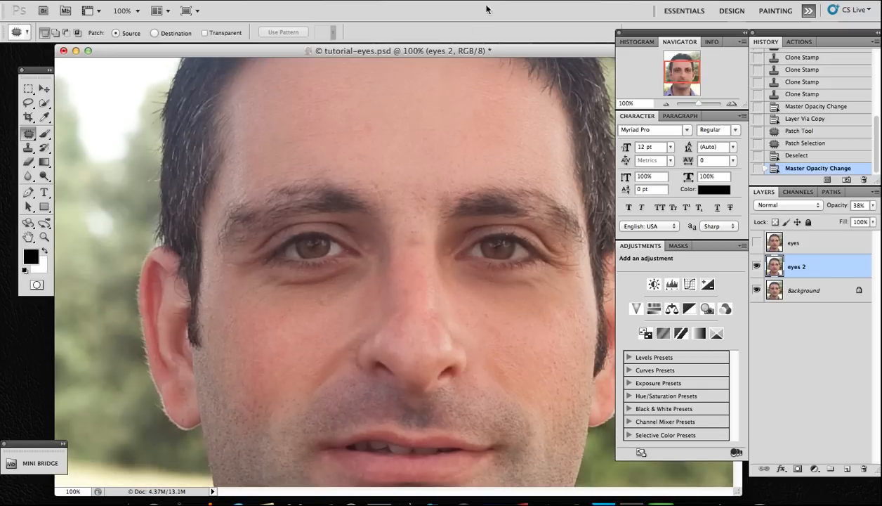